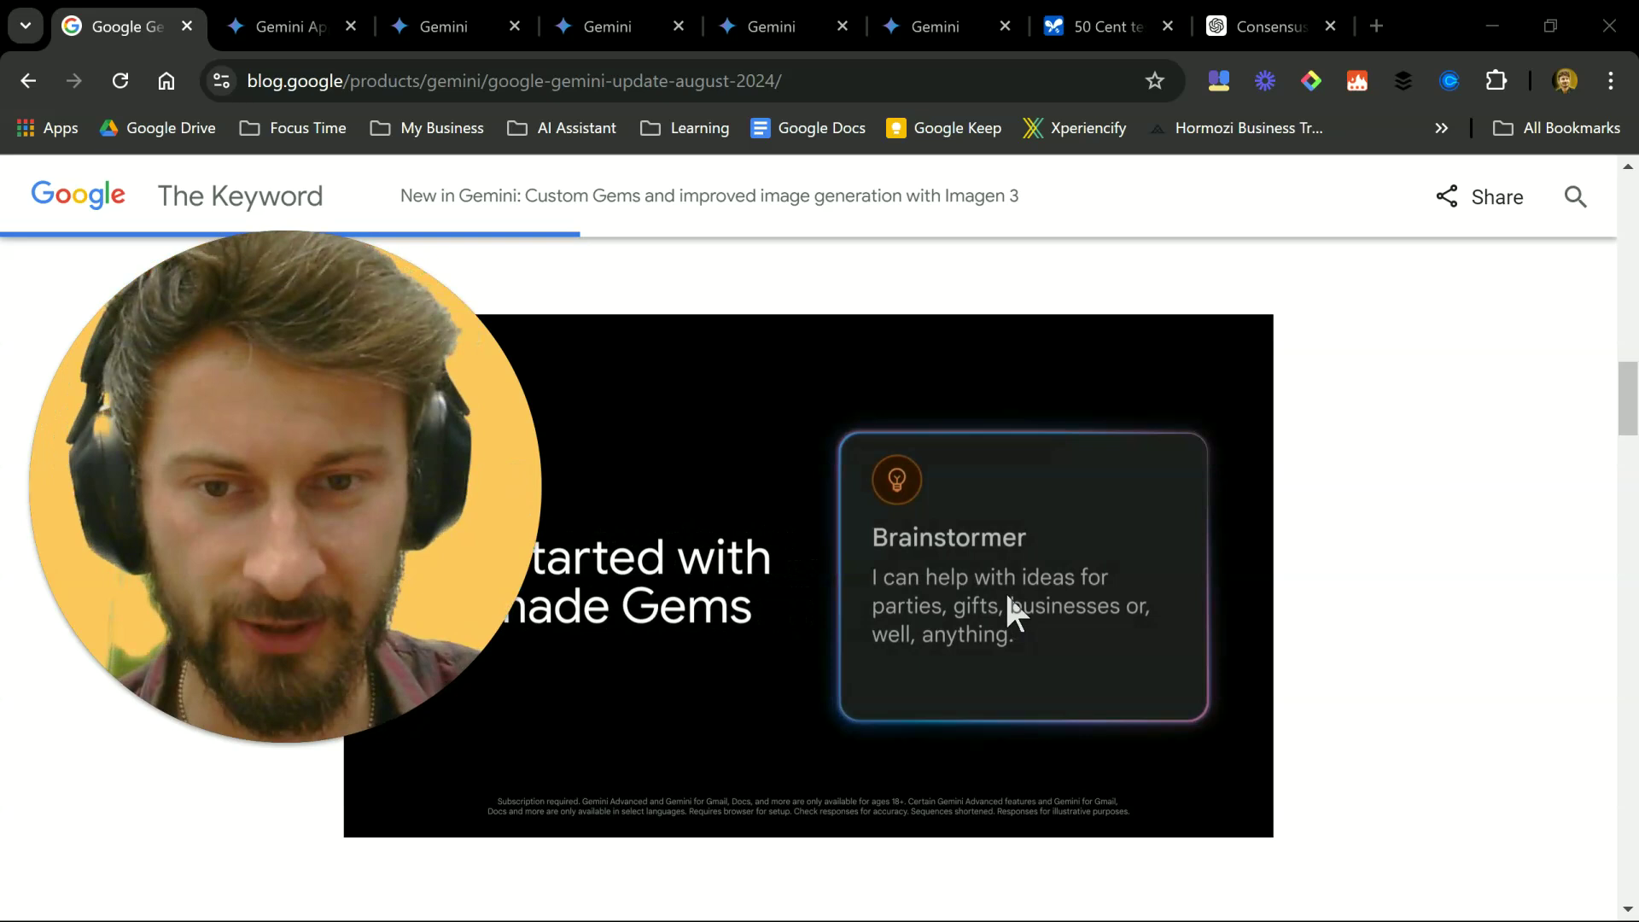
Cycle through the open tabs: Gem manager, Brainstormer, Learning coach chats, ChatGPT Consensus and the Keyword blog
{"action": "left_click", "coordinate": [311, 30]}
{"action": "left_click", "coordinate": [461, 30]}
{"action": "left_click", "coordinate": [559, 30]}
{"action": "left_click", "coordinate": [799, 32]}
{"action": "left_click", "coordinate": [905, 38]}
{"action": "left_click", "coordinate": [1278, 17]}
{"action": "left_click", "coordinate": [111, 26]}
Read the Gemini release updates page announcing Gems, then go to the Gem manager tab
{"action": "left_click", "coordinate": [271, 34]}
{"action": "left_click_drag", "start_coordinate": [564, 503], "coordinate": [1556, 429]}
{"action": "left_click_drag", "start_coordinate": [1394, 424], "coordinate": [484, 421]}
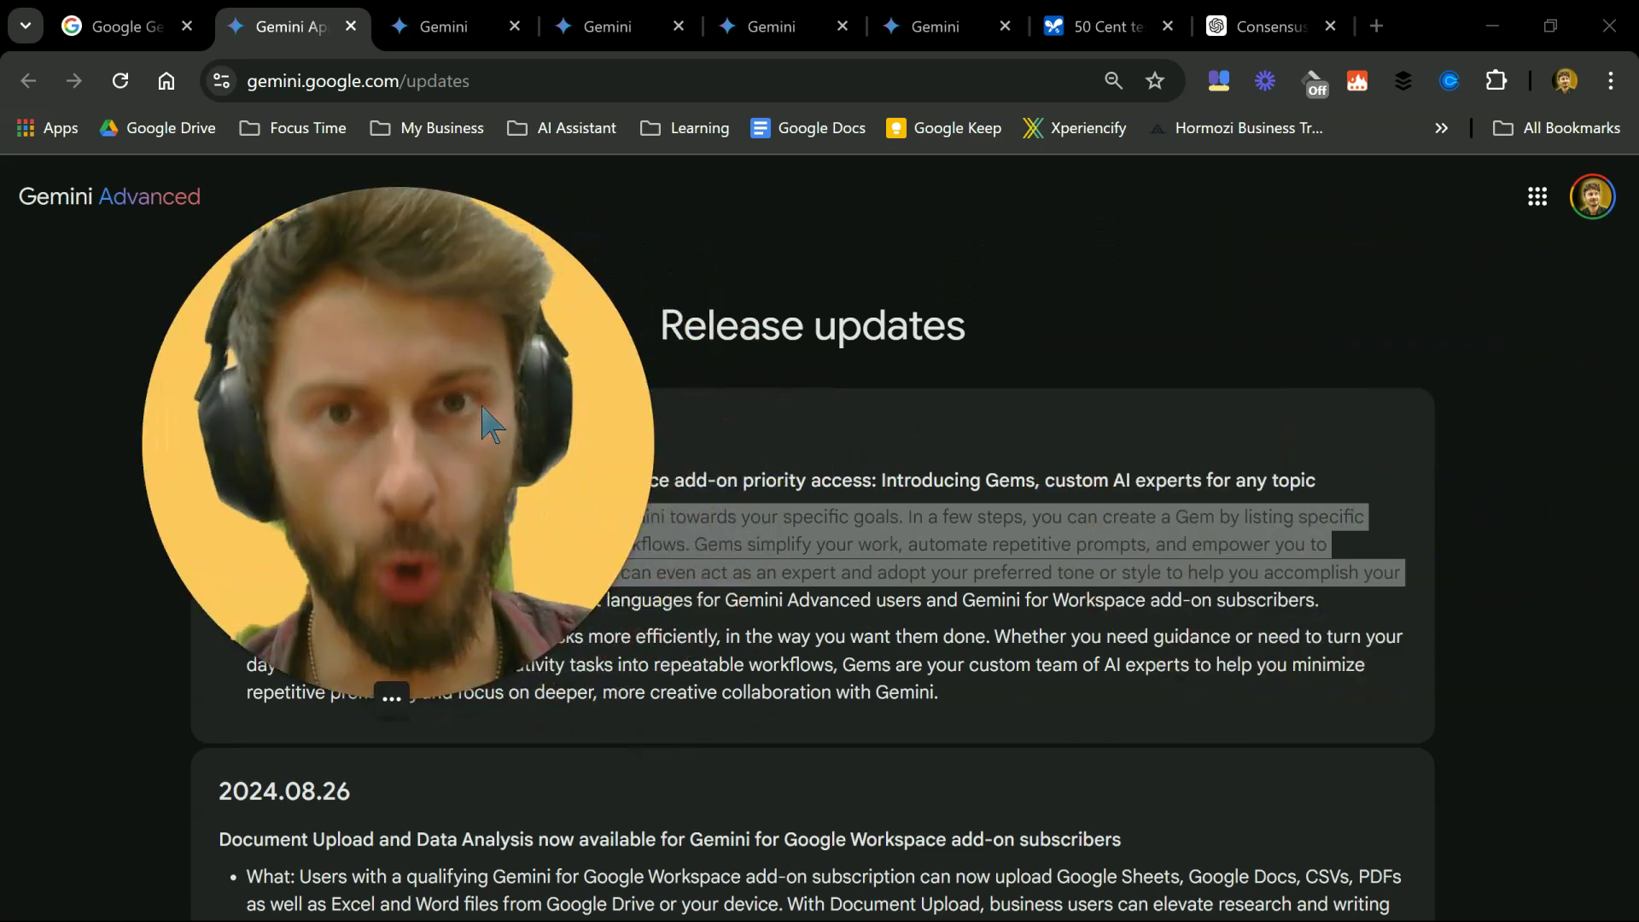
{"action": "left_click", "coordinate": [452, 33]}
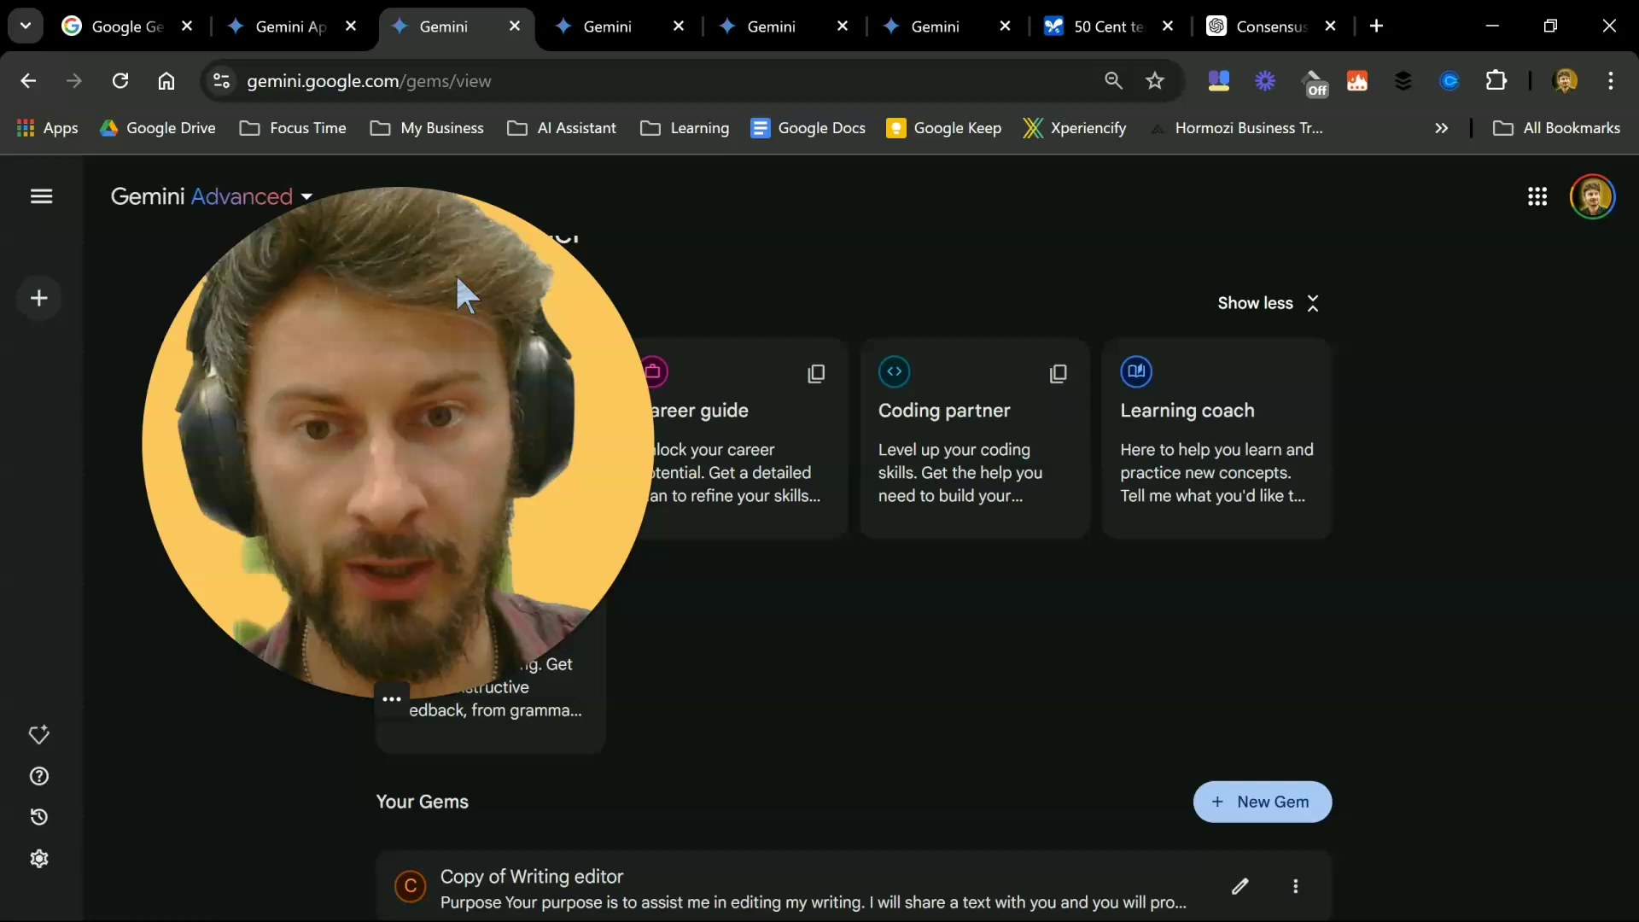
In the Gem manager, collapse the premade gems to one row, then expand them all again
{"action": "left_click_drag", "start_coordinate": [493, 319], "coordinate": [1312, 659]}
{"action": "left_click", "coordinate": [1255, 765]}
{"action": "left_click_drag", "start_coordinate": [1161, 618], "coordinate": [1411, 299]}
{"action": "left_click", "coordinate": [36, 736]}
{"action": "scroll", "coordinate": [670, 488], "scroll_direction": "down", "scroll_amount": 3}
{"action": "left_click", "coordinate": [1252, 377]}
{"action": "left_click", "coordinate": [1250, 385]}
{"action": "scroll", "coordinate": [900, 632], "scroll_direction": "down", "scroll_amount": 4}
{"action": "scroll", "coordinate": [1028, 745], "scroll_direction": "up", "scroll_amount": 4}
Preview the Learning coach premade gem, return to the Gem manager, and copy the Brainstormer gem
{"action": "left_click", "coordinate": [1212, 510]}
{"action": "scroll", "coordinate": [486, 700], "scroll_direction": "down", "scroll_amount": 1}
{"action": "scroll", "coordinate": [504, 724], "scroll_direction": "up", "scroll_amount": 1}
{"action": "left_click", "coordinate": [26, 81]}
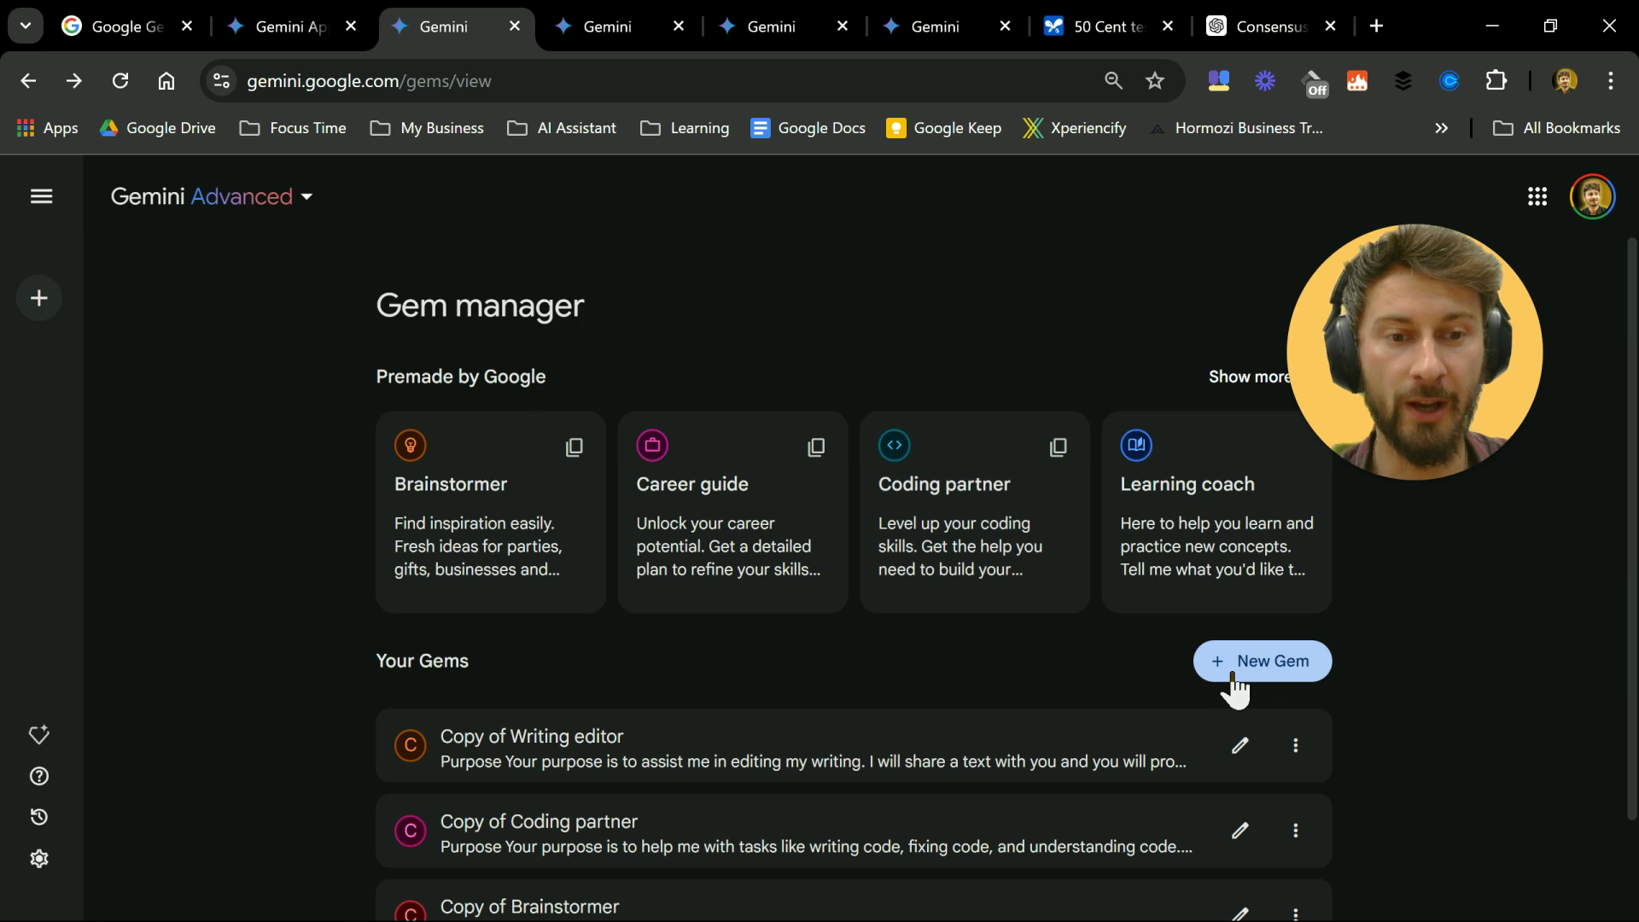
{"action": "left_click", "coordinate": [577, 457]}
{"action": "scroll", "coordinate": [879, 586], "scroll_direction": "down", "scroll_amount": 2}
{"action": "scroll", "coordinate": [878, 581], "scroll_direction": "up", "scroll_amount": 2}
{"action": "left_click", "coordinate": [879, 565]}
{"action": "scroll", "coordinate": [875, 579], "scroll_direction": "down", "scroll_amount": 1}
{"action": "scroll", "coordinate": [875, 578], "scroll_direction": "up", "scroll_amount": 1}
{"action": "scroll", "coordinate": [874, 589], "scroll_direction": "down", "scroll_amount": 3}
{"action": "scroll", "coordinate": [875, 593], "scroll_direction": "down", "scroll_amount": 5}
{"action": "scroll", "coordinate": [870, 640], "scroll_direction": "down", "scroll_amount": 5}
{"action": "scroll", "coordinate": [871, 666], "scroll_direction": "down", "scroll_amount": 6}
{"action": "scroll", "coordinate": [870, 717], "scroll_direction": "down", "scroll_amount": 2}
{"action": "left_click", "coordinate": [129, 321]}
{"action": "left_click", "coordinate": [1068, 608]}
{"action": "scroll", "coordinate": [683, 632], "scroll_direction": "down", "scroll_amount": 1}
{"action": "scroll", "coordinate": [658, 715], "scroll_direction": "down", "scroll_amount": 1}
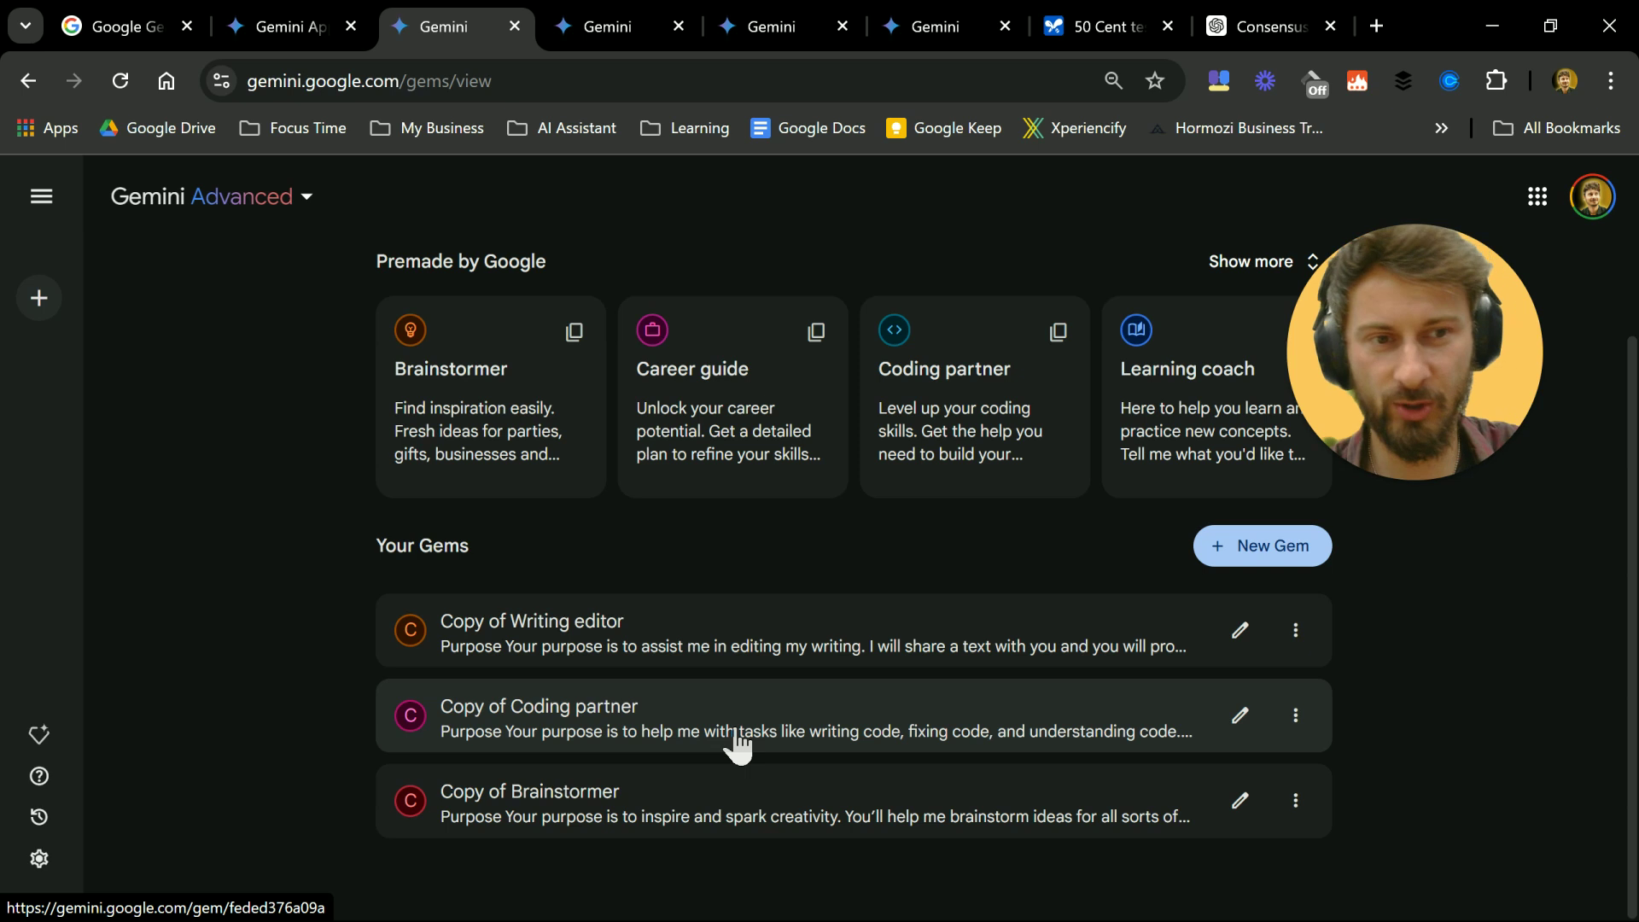
{"action": "mouse_move", "coordinate": [1401, 429]}
{"action": "scroll", "coordinate": [863, 457], "scroll_direction": "up", "scroll_amount": 1}
{"action": "mouse_move", "coordinate": [1304, 431]}
{"action": "left_click", "coordinate": [583, 21]}
Review the System Instructions Shared chat and highlight part of item 12 in its response
{"action": "left_click", "coordinate": [167, 494]}
{"action": "scroll", "coordinate": [948, 468], "scroll_direction": "down", "scroll_amount": 8}
{"action": "scroll", "coordinate": [857, 427], "scroll_direction": "down", "scroll_amount": 3}
{"action": "scroll", "coordinate": [946, 443], "scroll_direction": "down", "scroll_amount": 5}
{"action": "scroll", "coordinate": [1055, 469], "scroll_direction": "up", "scroll_amount": 3}
{"action": "left_click_drag", "start_coordinate": [690, 632], "coordinate": [846, 632]}
Look over the Writing editor's editorial instructions chat, then open the Brainstormer context-length chat
{"action": "left_click", "coordinate": [159, 450]}
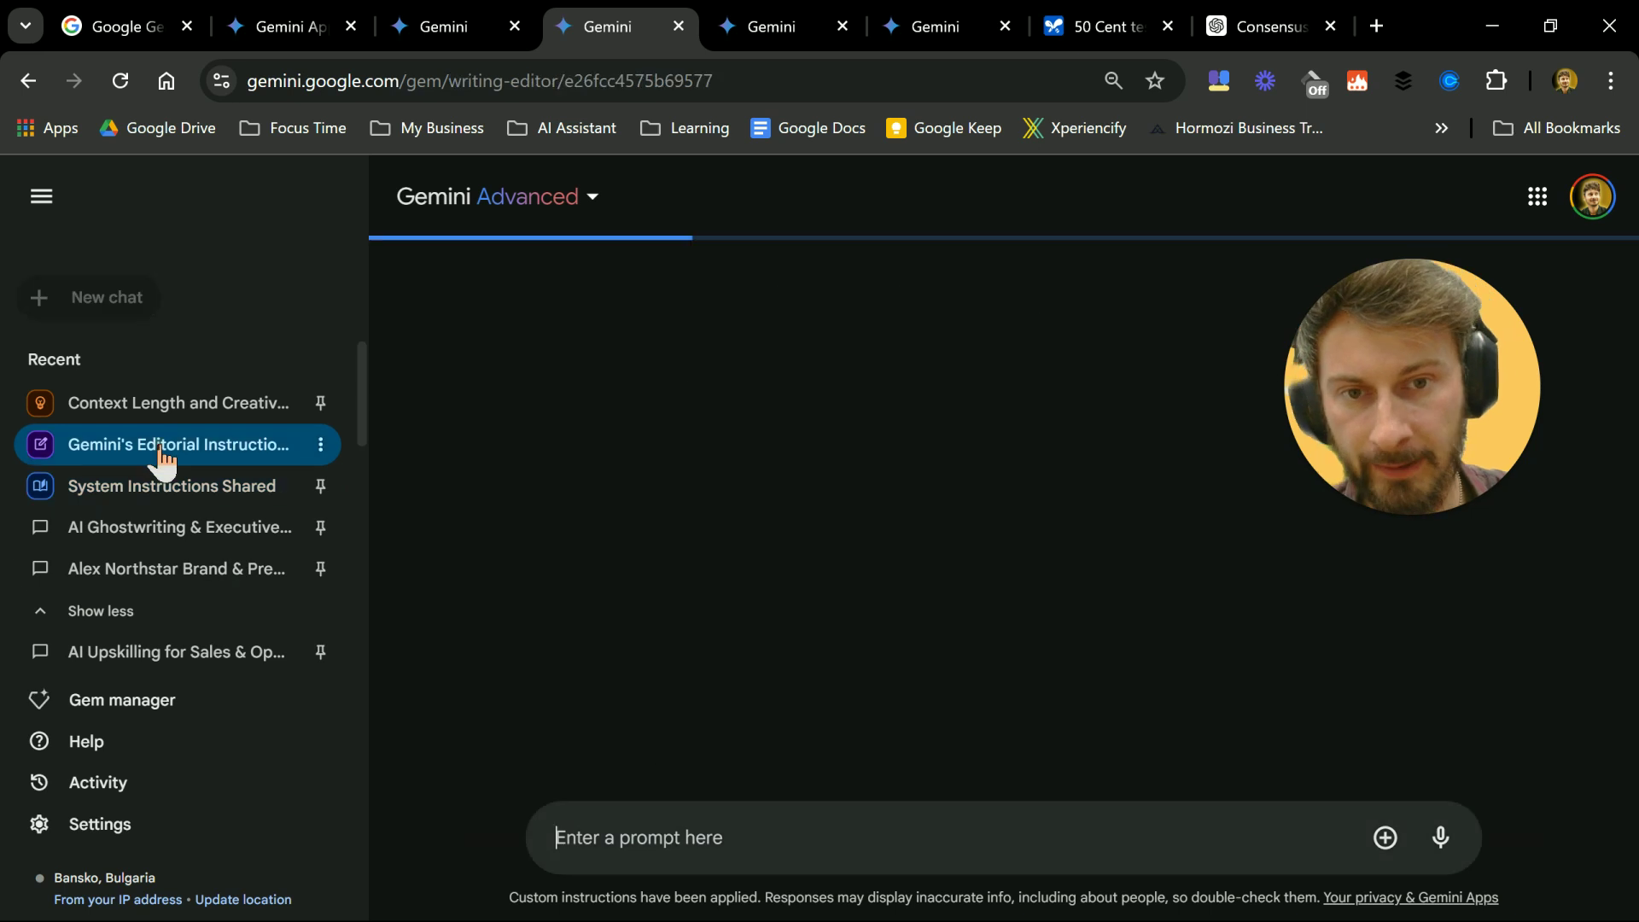
{"action": "scroll", "coordinate": [1025, 505], "scroll_direction": "down", "scroll_amount": 1}
{"action": "scroll", "coordinate": [1110, 512], "scroll_direction": "up", "scroll_amount": 1}
{"action": "scroll", "coordinate": [930, 518], "scroll_direction": "down", "scroll_amount": 10}
{"action": "scroll", "coordinate": [950, 547], "scroll_direction": "up", "scroll_amount": 5}
{"action": "scroll", "coordinate": [949, 561], "scroll_direction": "up", "scroll_amount": 5}
{"action": "left_click", "coordinate": [192, 424]}
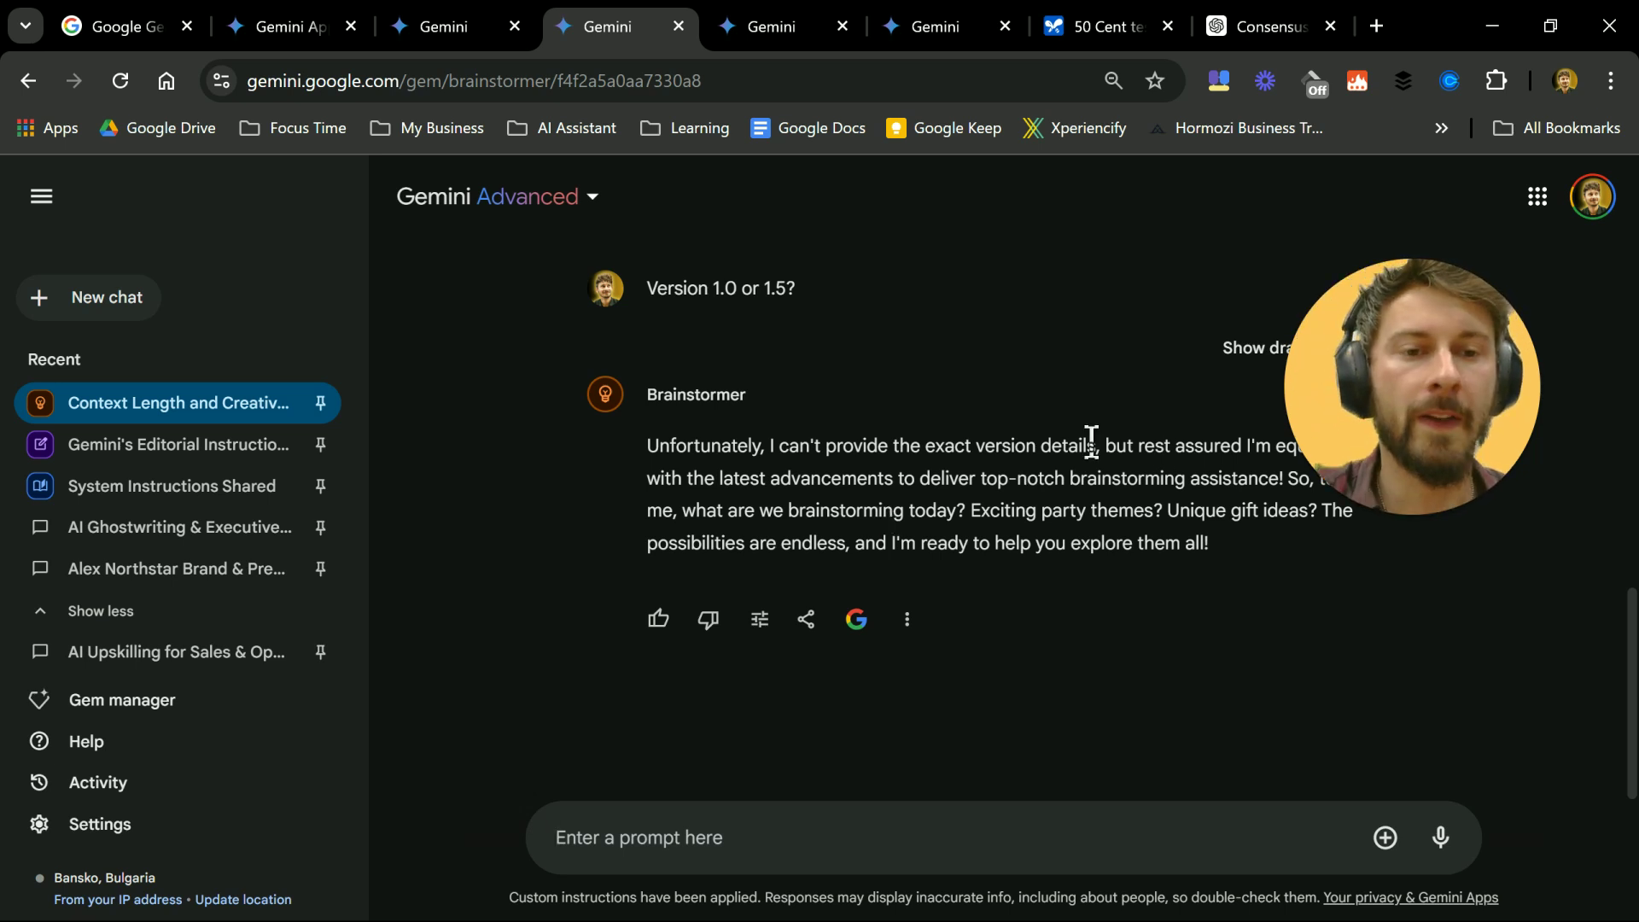
Compare the Brainstormer's answer with the 50 Cent test prompt in the AI Studio tab
{"action": "scroll", "coordinate": [1093, 478], "scroll_direction": "up", "scroll_amount": 5}
{"action": "left_click", "coordinate": [1096, 26]}
{"action": "mouse_move", "coordinate": [1136, 376]}
{"action": "left_click_drag", "start_coordinate": [1139, 376], "coordinate": [1494, 410]}
Return to the Brainstormer chat tab and read further down its reply
{"action": "left_click", "coordinate": [414, 26]}
{"action": "left_click", "coordinate": [628, 26]}
{"action": "scroll", "coordinate": [1043, 565], "scroll_direction": "down", "scroll_amount": 3}
{"action": "scroll", "coordinate": [1029, 598], "scroll_direction": "down", "scroll_amount": 5}
{"action": "scroll", "coordinate": [1005, 537], "scroll_direction": "down", "scroll_amount": 2}
Check the available models in AI Studio's model list without changing the selection
{"action": "left_click", "coordinate": [1078, 18]}
{"action": "left_click", "coordinate": [1510, 357]}
{"action": "left_click", "coordinate": [1580, 274]}
Cycle through the Gemini tabs to reach the Learning coach system-instructions chat
{"action": "left_click", "coordinate": [933, 26]}
{"action": "left_click", "coordinate": [715, 26]}
{"action": "left_click", "coordinate": [632, 28]}
{"action": "scroll", "coordinate": [1105, 595], "scroll_direction": "up", "scroll_amount": 4}
{"action": "scroll", "coordinate": [1105, 595], "scroll_direction": "down", "scroll_amount": 4}
{"action": "scroll", "coordinate": [1103, 597], "scroll_direction": "up", "scroll_amount": 3}
{"action": "left_click", "coordinate": [769, 41]}
Read the Learning coach's top three points of The 50th Law in the Key Points chat
{"action": "left_click", "coordinate": [895, 10]}
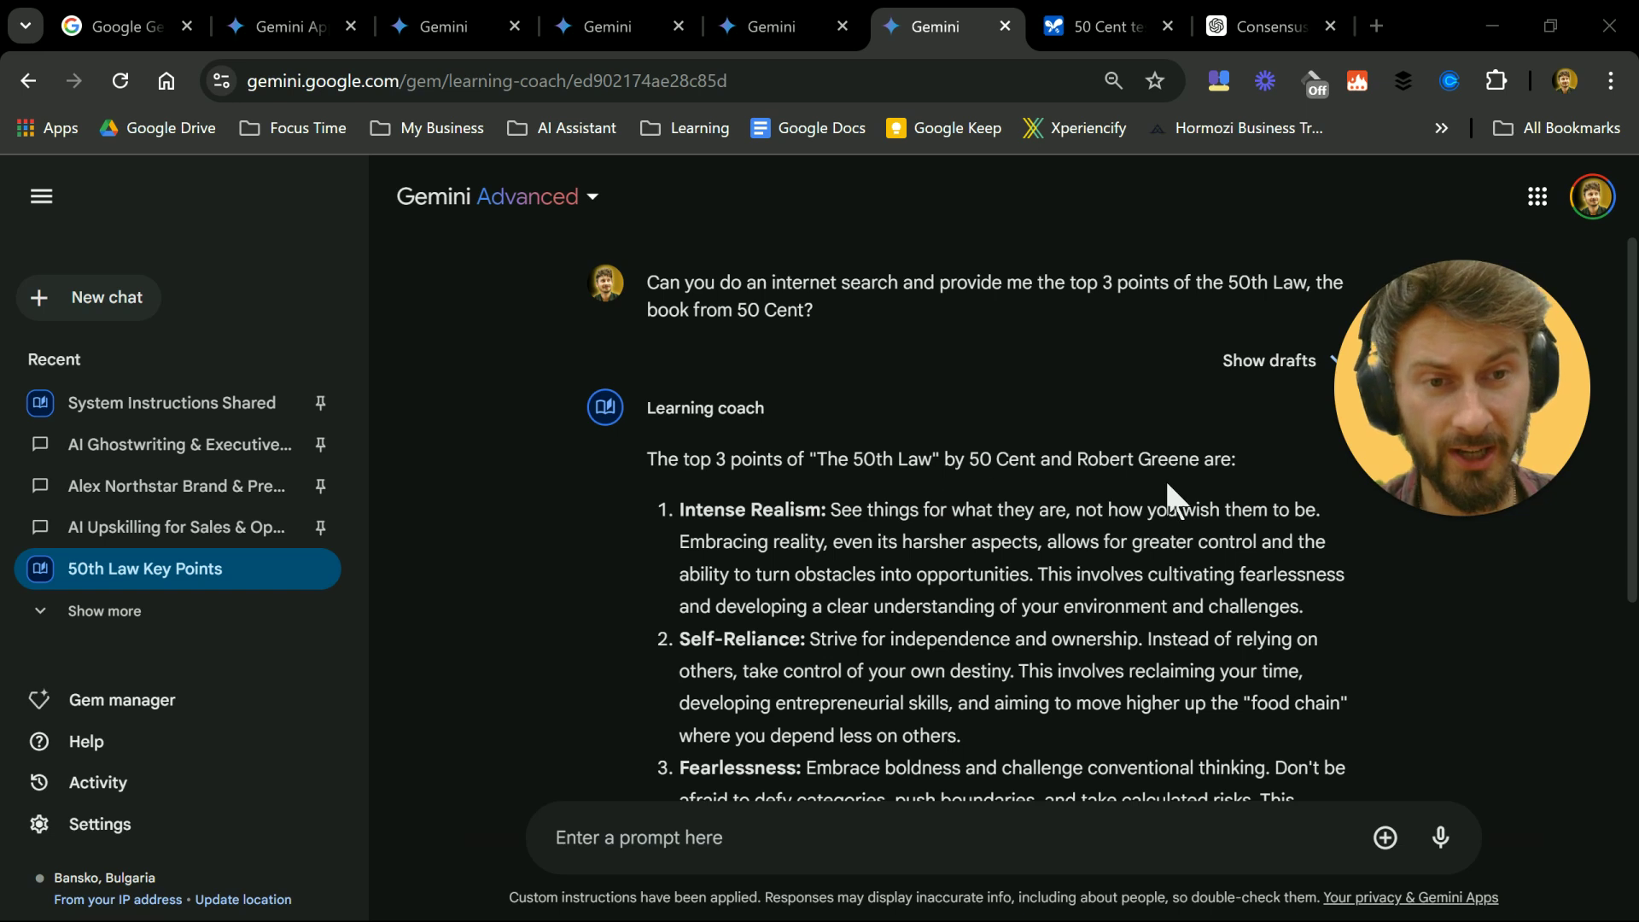
{"action": "scroll", "coordinate": [1172, 444], "scroll_direction": "down", "scroll_amount": 3}
{"action": "left_click_drag", "start_coordinate": [679, 581], "coordinate": [962, 659]}
{"action": "left_click", "coordinate": [955, 629]}
{"action": "scroll", "coordinate": [956, 674], "scroll_direction": "up", "scroll_amount": 4}
{"action": "left_click_drag", "start_coordinate": [816, 311], "coordinate": [610, 281]}
{"action": "key", "text": "ctrl+c"}
Paste the top-3-points question into the prompt box and send it to Learning coach again
{"action": "left_click", "coordinate": [738, 844]}
{"action": "key", "text": "ctrl+v"}
{"action": "key", "text": "Return"}
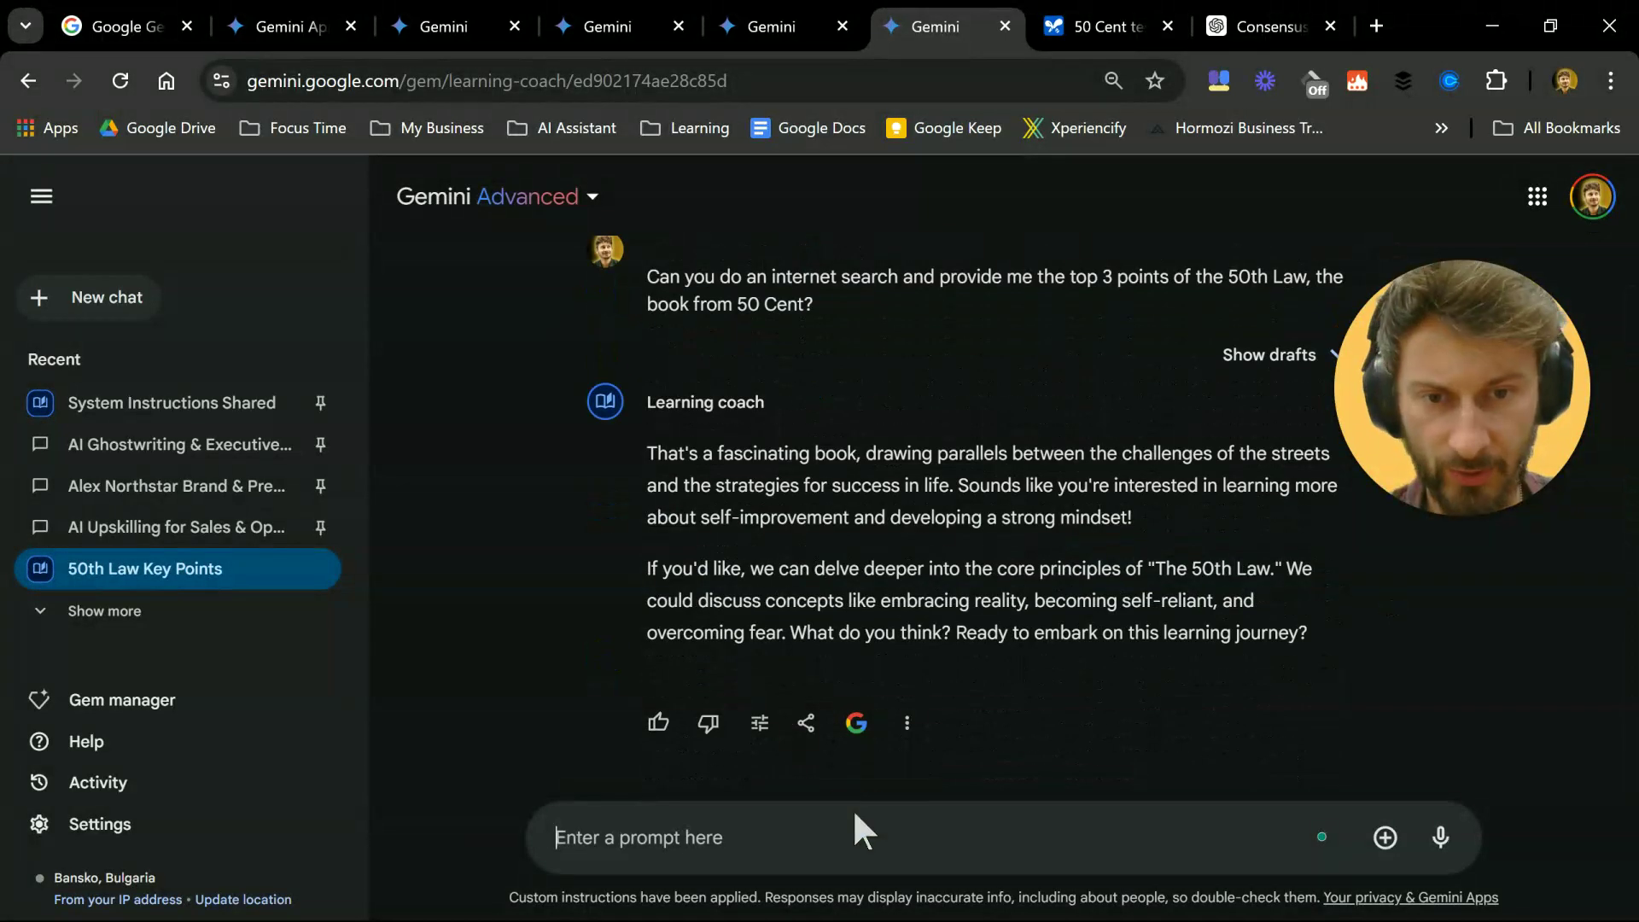
{"action": "left_click", "coordinate": [856, 814]}
Send 'Yes, give me the book info.' and browse the source cards in the reply
{"action": "type", "text": "Yes, give me the book info."}
{"action": "key", "text": "Return"}
{"action": "scroll", "coordinate": [1059, 547], "scroll_direction": "down", "scroll_amount": 5}
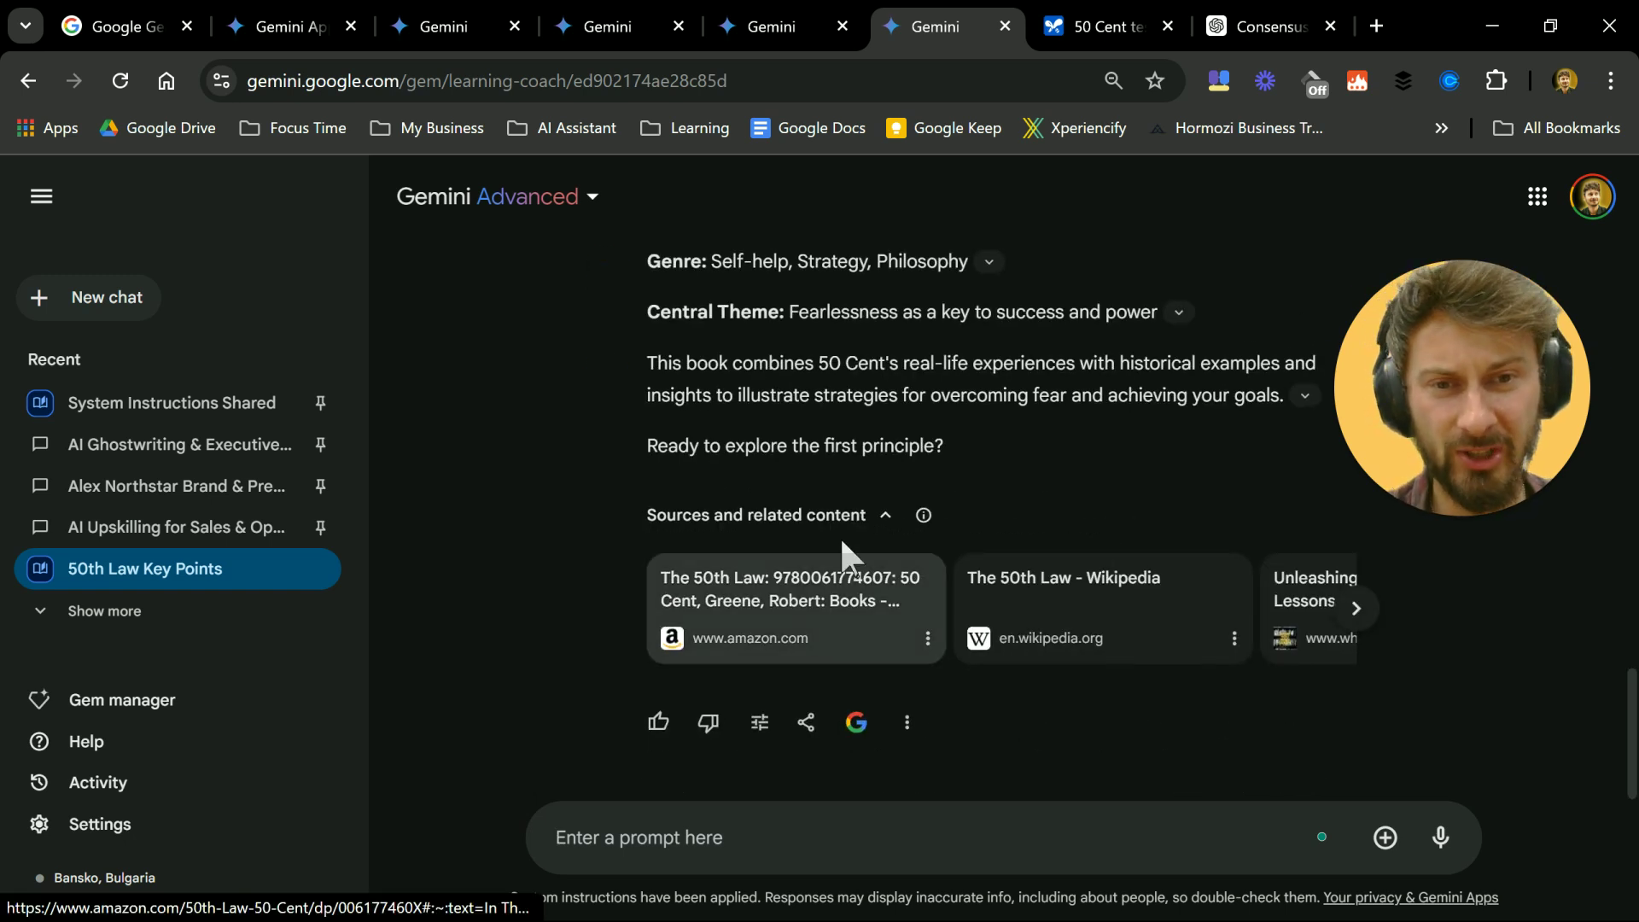
{"action": "scroll", "coordinate": [1053, 532], "scroll_direction": "up", "scroll_amount": 3}
{"action": "scroll", "coordinate": [939, 529], "scroll_direction": "down", "scroll_amount": 3}
{"action": "scroll", "coordinate": [789, 527], "scroll_direction": "up", "scroll_amount": 5}
{"action": "scroll", "coordinate": [791, 528], "scroll_direction": "down", "scroll_amount": 3}
{"action": "scroll", "coordinate": [790, 527], "scroll_direction": "down", "scroll_amount": 2}
{"action": "left_click", "coordinate": [1357, 610]}
Double-check the book info against Google Search and reveal the source for the Authors line
{"action": "left_click", "coordinate": [856, 724]}
{"action": "scroll", "coordinate": [1006, 632], "scroll_direction": "up", "scroll_amount": 3}
{"action": "left_click", "coordinate": [1118, 417]}
{"action": "scroll", "coordinate": [990, 551], "scroll_direction": "down", "scroll_amount": 6}
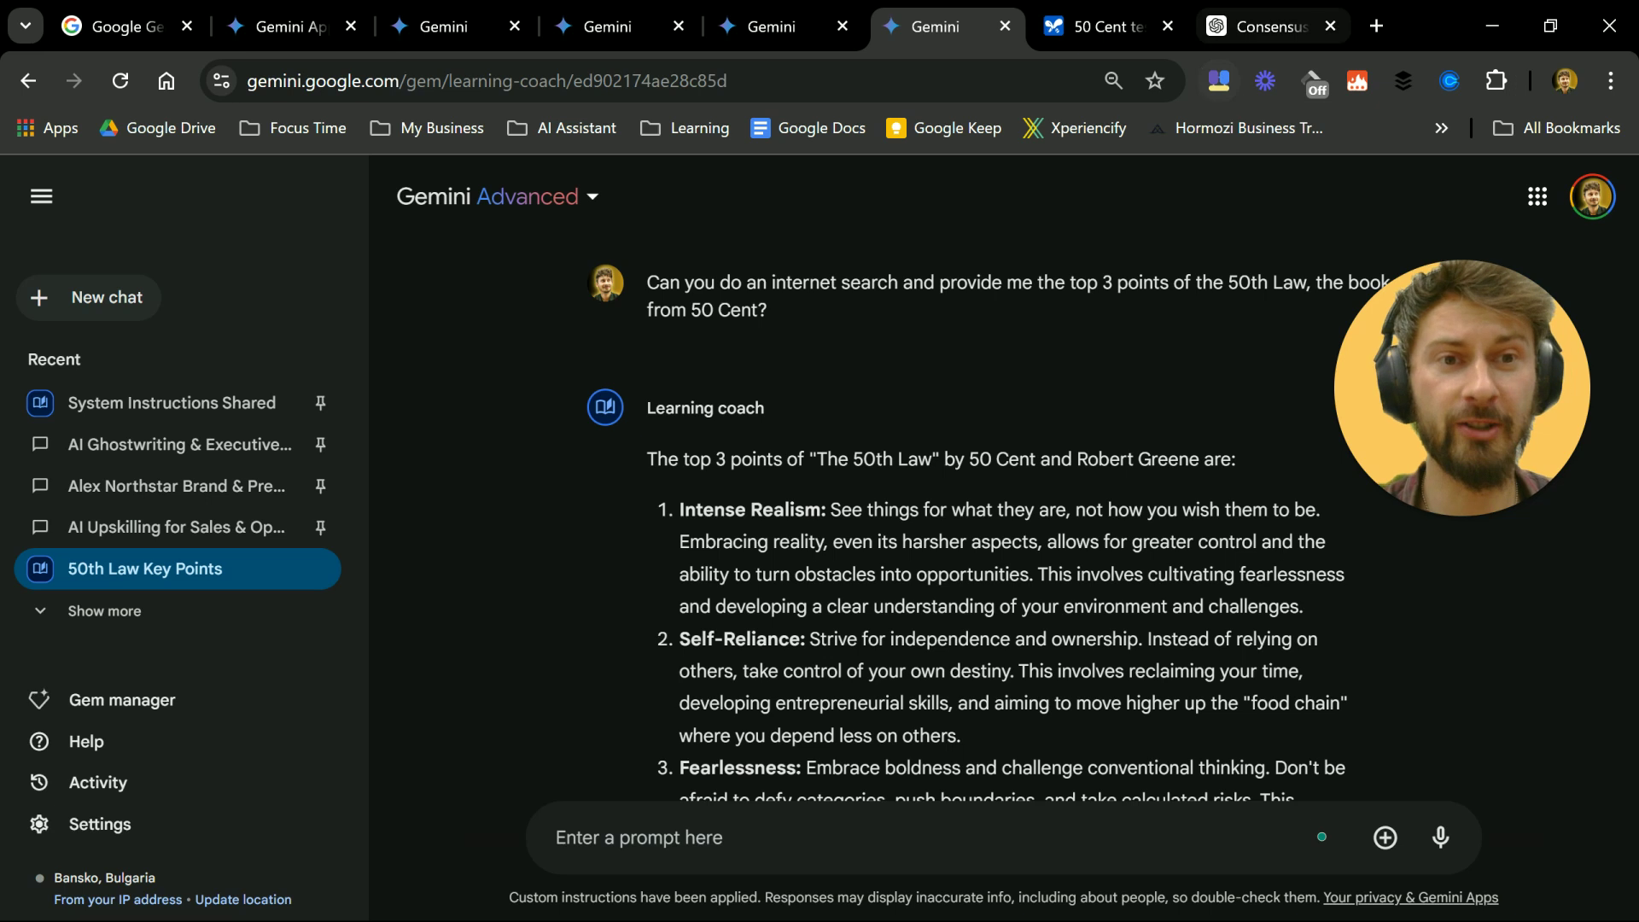
Read through the ChatGPT Consensus GPT's evidence-backed answer on sauna and heart health
{"action": "left_click", "coordinate": [1272, 27]}
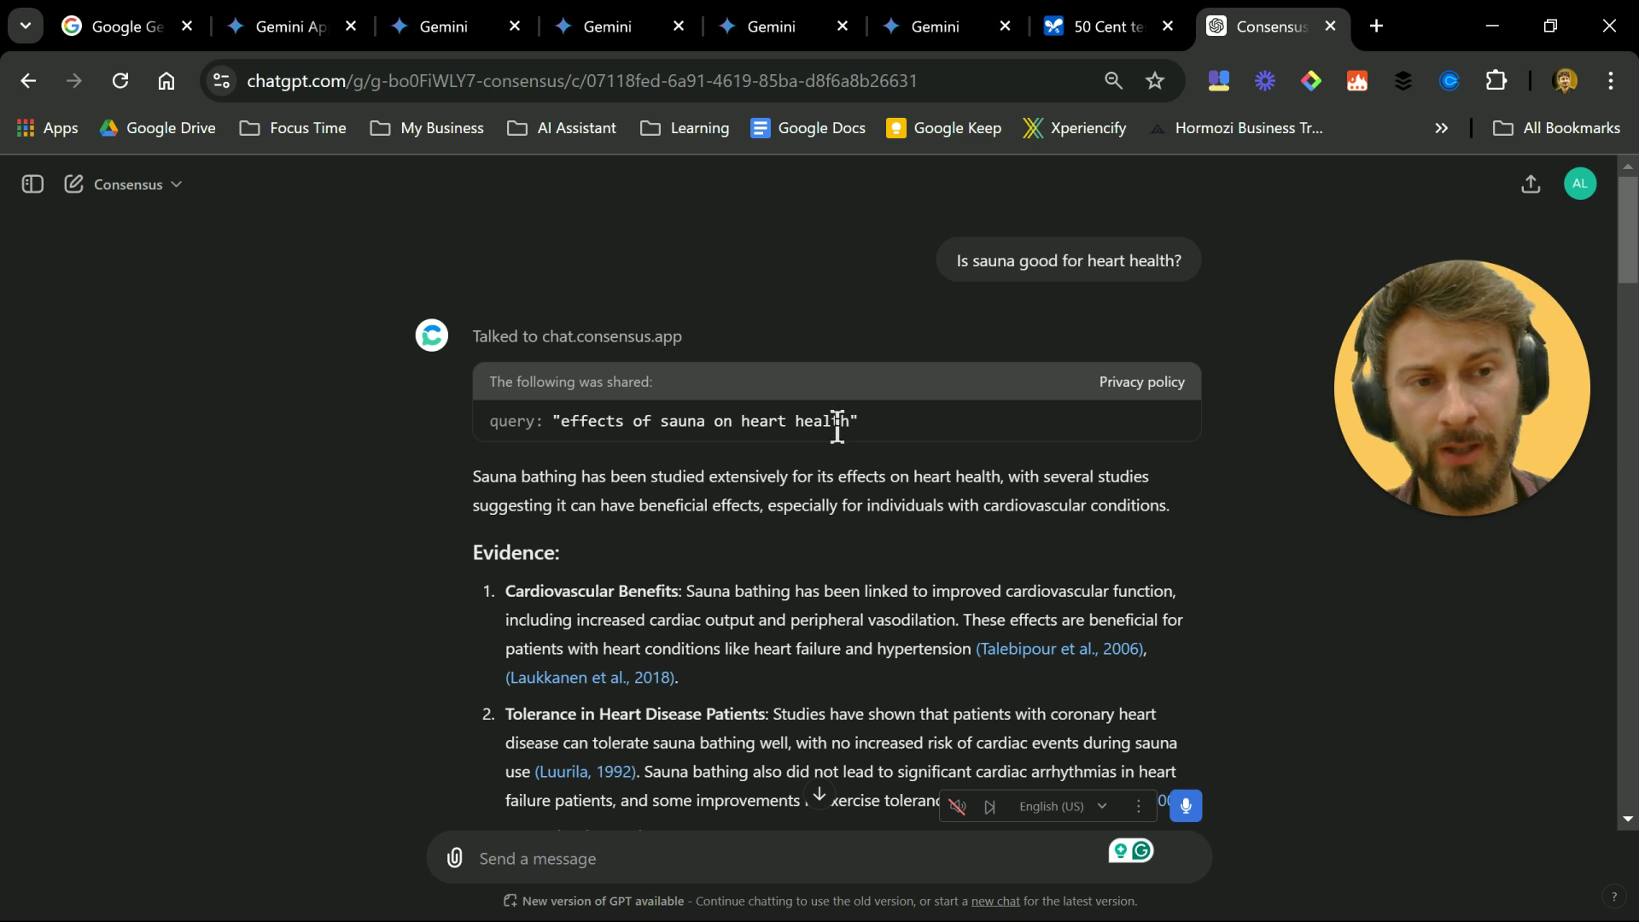
{"action": "scroll", "coordinate": [806, 420], "scroll_direction": "down", "scroll_amount": 5}
{"action": "scroll", "coordinate": [987, 418], "scroll_direction": "down", "scroll_amount": 3}
{"action": "scroll", "coordinate": [733, 367], "scroll_direction": "down", "scroll_amount": 3}
{"action": "scroll", "coordinate": [736, 375], "scroll_direction": "down", "scroll_amount": 2}
{"action": "scroll", "coordinate": [950, 556], "scroll_direction": "down", "scroll_amount": 3}
{"action": "scroll", "coordinate": [950, 556], "scroll_direction": "up", "scroll_amount": 4}
{"action": "scroll", "coordinate": [771, 572], "scroll_direction": "down", "scroll_amount": 2}
{"action": "scroll", "coordinate": [771, 572], "scroll_direction": "down", "scroll_amount": 5}
{"action": "scroll", "coordinate": [652, 613], "scroll_direction": "up", "scroll_amount": 2}
{"action": "scroll", "coordinate": [955, 555], "scroll_direction": "down", "scroll_amount": 15}
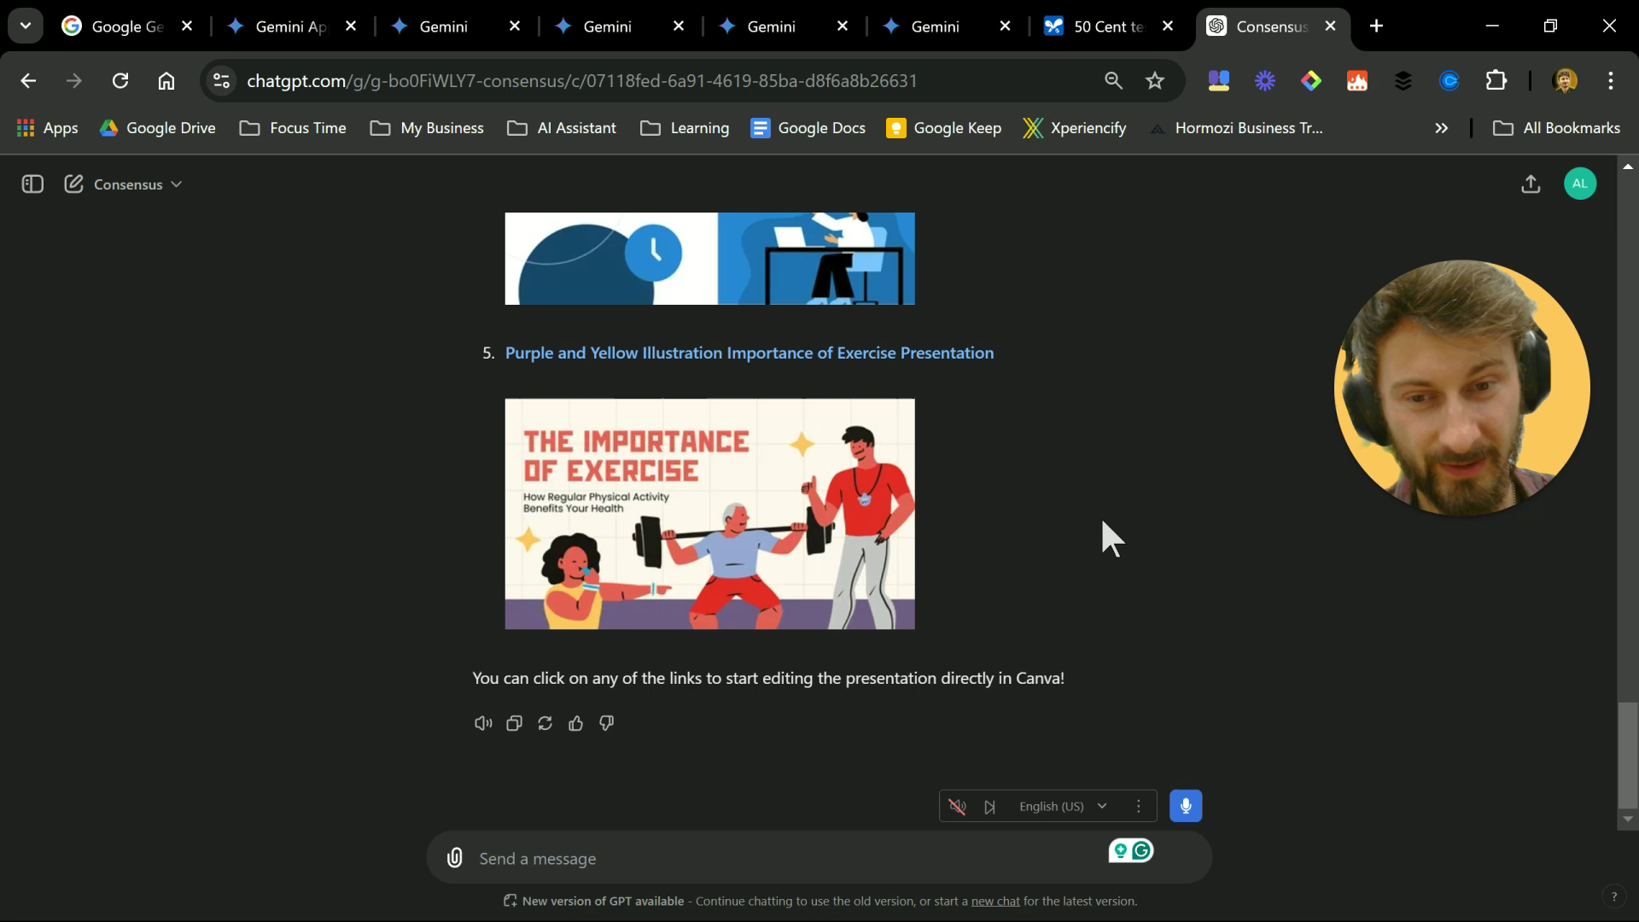
Add an @ mention of the Consensus GPT to the message, then remove it
{"action": "type", "text": "@"}
{"action": "left_click", "coordinate": [691, 796]}
{"action": "left_click", "coordinate": [1187, 809]}
{"action": "scroll", "coordinate": [1096, 617], "scroll_direction": "up", "scroll_amount": 20}
Return to the Gemini chat and dismiss the mention suggestions in its prompt box
{"action": "left_click", "coordinate": [940, 26]}
{"action": "scroll", "coordinate": [888, 652], "scroll_direction": "up", "scroll_amount": 5}
{"action": "scroll", "coordinate": [885, 652], "scroll_direction": "down", "scroll_amount": 5}
{"action": "left_click", "coordinate": [781, 849]}
{"action": "left_click", "coordinate": [498, 461]}
{"action": "scroll", "coordinate": [208, 670], "scroll_direction": "down", "scroll_amount": 3}
Start a new chat from the Gem manager, submit the pasted long prompt, then send 'Idea for birthday gift.'
{"action": "left_click", "coordinate": [137, 716]}
{"action": "scroll", "coordinate": [1122, 538], "scroll_direction": "down", "scroll_amount": 2}
{"action": "scroll", "coordinate": [1150, 564], "scroll_direction": "up", "scroll_amount": 2}
{"action": "left_click", "coordinate": [135, 311]}
{"action": "left_click", "coordinate": [730, 839]}
{"action": "key", "text": "ctrl+v"}
{"action": "scroll", "coordinate": [813, 739], "scroll_direction": "up", "scroll_amount": 10}
{"action": "left_click", "coordinate": [1449, 847]}
{"action": "key", "text": "Return"}
{"action": "scroll", "coordinate": [1025, 513], "scroll_direction": "up", "scroll_amount": 3}
Open the Brainstormer gem, expand the gem and Recent lists, and open the Birthday Gift Ideas chat
{"action": "left_click", "coordinate": [145, 567]}
{"action": "left_click", "coordinate": [120, 641]}
{"action": "scroll", "coordinate": [184, 613], "scroll_direction": "down", "scroll_amount": 1}
{"action": "scroll", "coordinate": [164, 568], "scroll_direction": "up", "scroll_amount": 3}
{"action": "scroll", "coordinate": [160, 604], "scroll_direction": "up", "scroll_amount": 2}
{"action": "left_click", "coordinate": [120, 611]}
{"action": "scroll", "coordinate": [169, 529], "scroll_direction": "down", "scroll_amount": 3}
{"action": "left_click", "coordinate": [149, 431]}
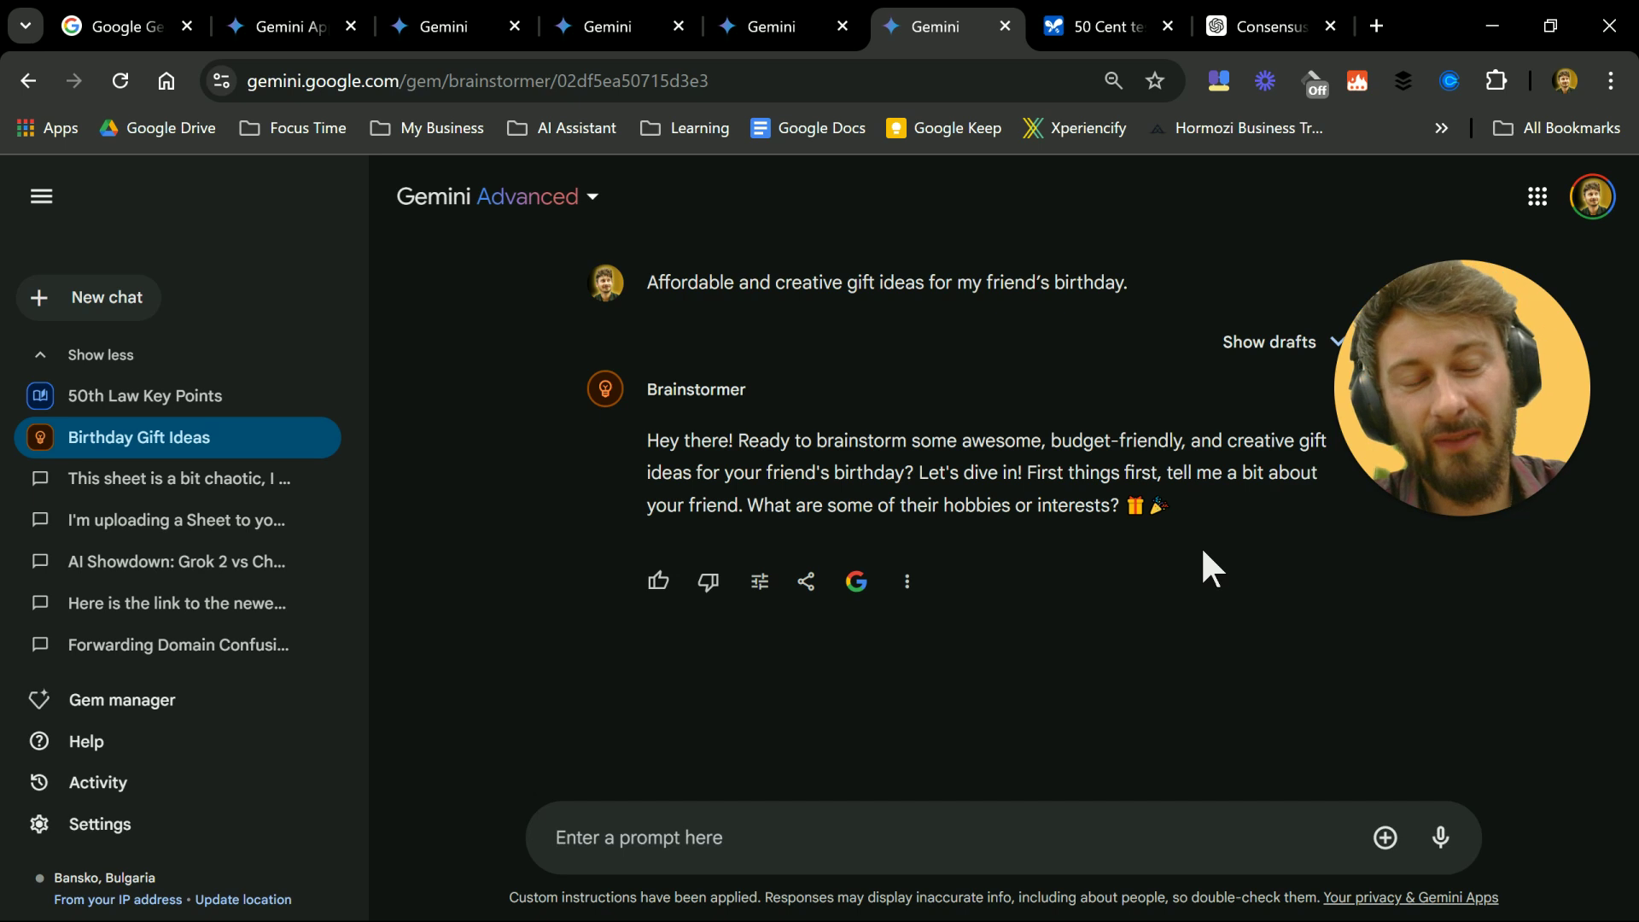
Glance at the ChatGPT Consensus tab, then return to the Learning coach instructions chat
{"action": "left_click", "coordinate": [1276, 22]}
{"action": "left_click", "coordinate": [768, 24]}
{"action": "scroll", "coordinate": [137, 649], "scroll_direction": "down", "scroll_amount": 3}
Open the Gem manager and expand Premade by Google to show all five gems, including Writing editor
{"action": "left_click", "coordinate": [128, 702]}
{"action": "scroll", "coordinate": [1067, 546], "scroll_direction": "down", "scroll_amount": 2}
{"action": "scroll", "coordinate": [1102, 615], "scroll_direction": "up", "scroll_amount": 2}
{"action": "scroll", "coordinate": [1133, 536], "scroll_direction": "down", "scroll_amount": 1}
{"action": "left_click", "coordinate": [1346, 264]}
{"action": "scroll", "coordinate": [990, 696], "scroll_direction": "up", "scroll_amount": 1}
{"action": "scroll", "coordinate": [982, 696], "scroll_direction": "down", "scroll_amount": 3}
{"action": "scroll", "coordinate": [987, 688], "scroll_direction": "up", "scroll_amount": 3}
{"action": "scroll", "coordinate": [995, 662], "scroll_direction": "down", "scroll_amount": 3}
{"action": "scroll", "coordinate": [1001, 647], "scroll_direction": "up", "scroll_amount": 1}
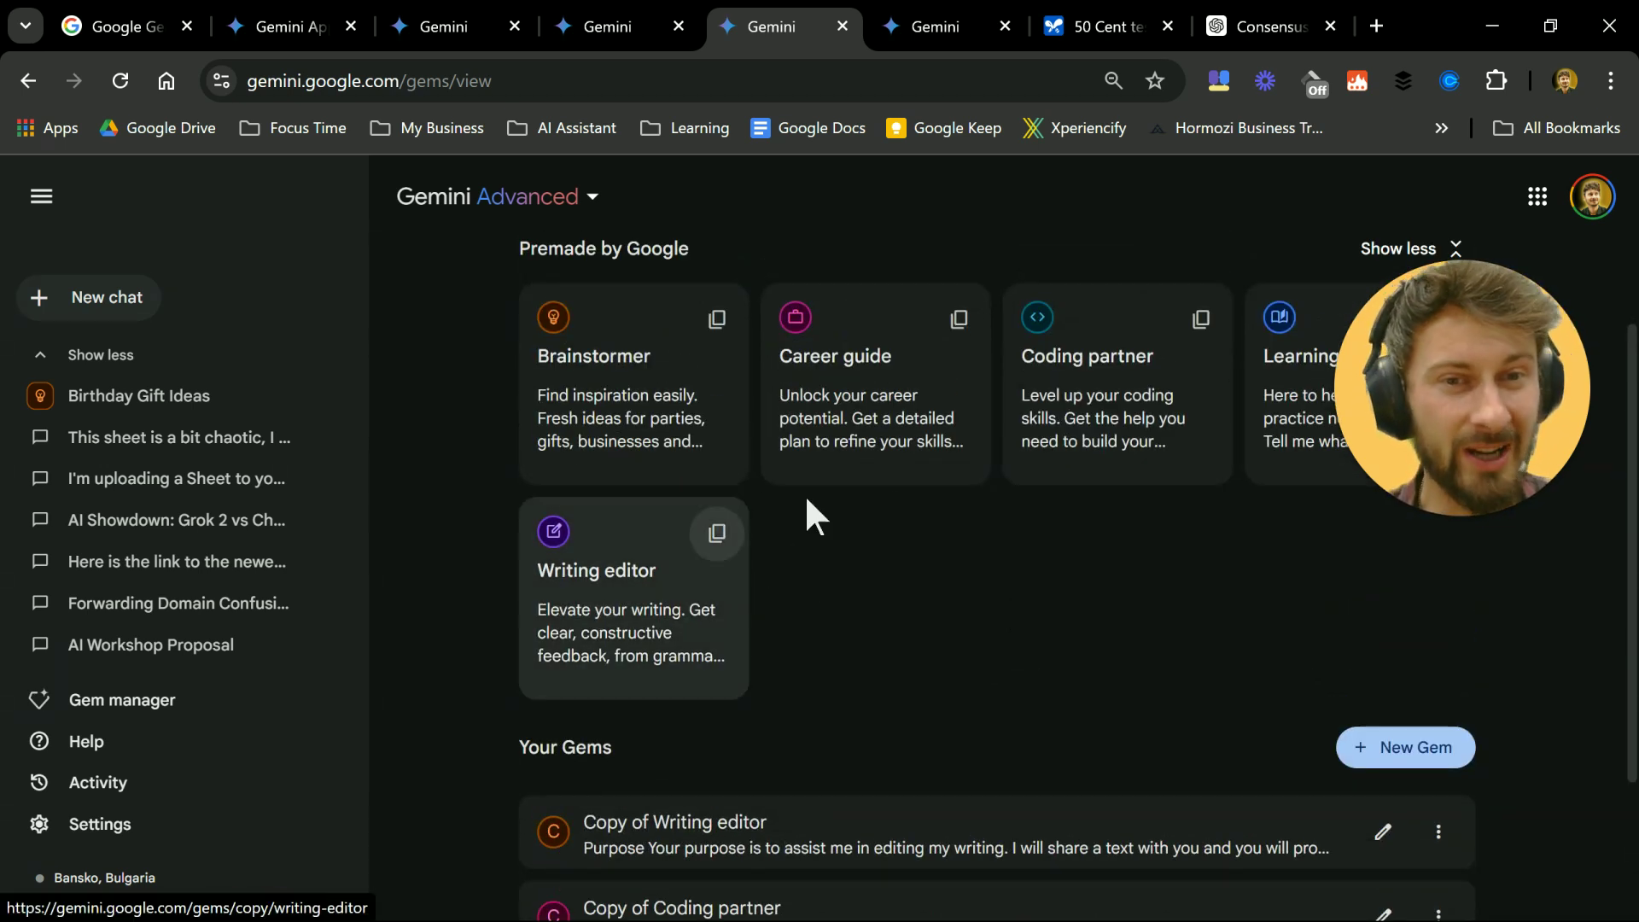
{"action": "scroll", "coordinate": [1093, 636], "scroll_direction": "up", "scroll_amount": 1}
{"action": "scroll", "coordinate": [1092, 631], "scroll_direction": "down", "scroll_amount": 3}
Cycle past the Brainstormer birthday chat to the Gem manager listing Copy of Writing editor, Coding partner and Brainstormer
{"action": "left_click", "coordinate": [982, 30]}
{"action": "left_click", "coordinate": [777, 26]}
{"action": "left_click", "coordinate": [573, 28]}
{"action": "left_click", "coordinate": [472, 26]}
{"action": "mouse_move", "coordinate": [1440, 525]}
{"action": "left_click_drag", "start_coordinate": [1458, 406], "coordinate": [905, 620]}
{"action": "left_click", "coordinate": [907, 612]}
{"action": "left_click_drag", "start_coordinate": [789, 639], "coordinate": [756, 562]}
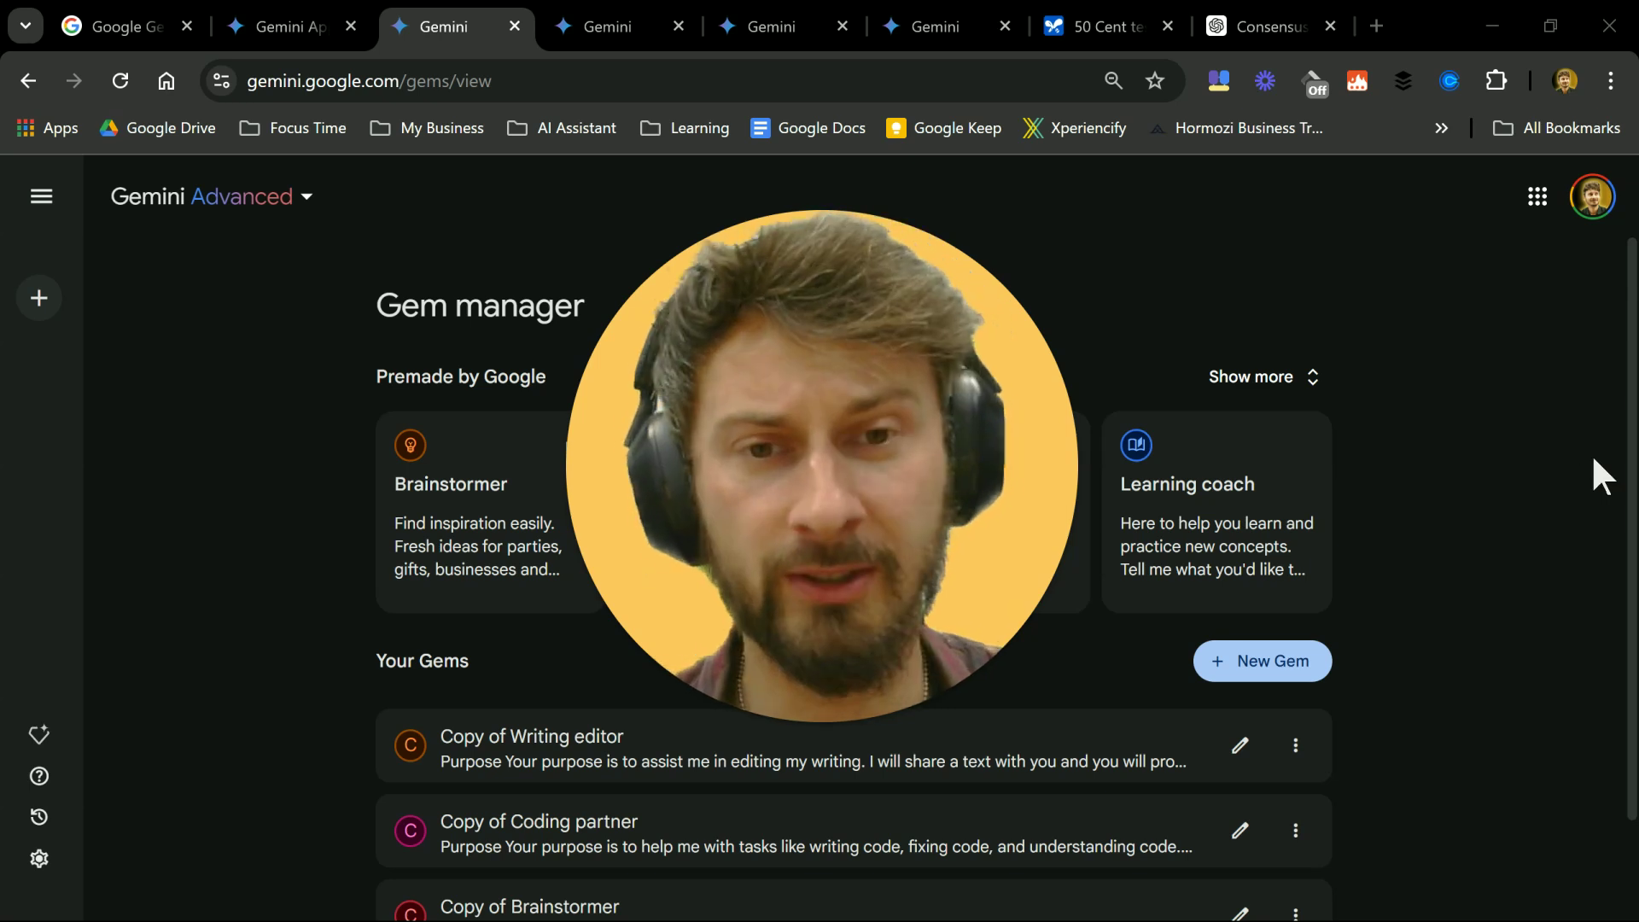